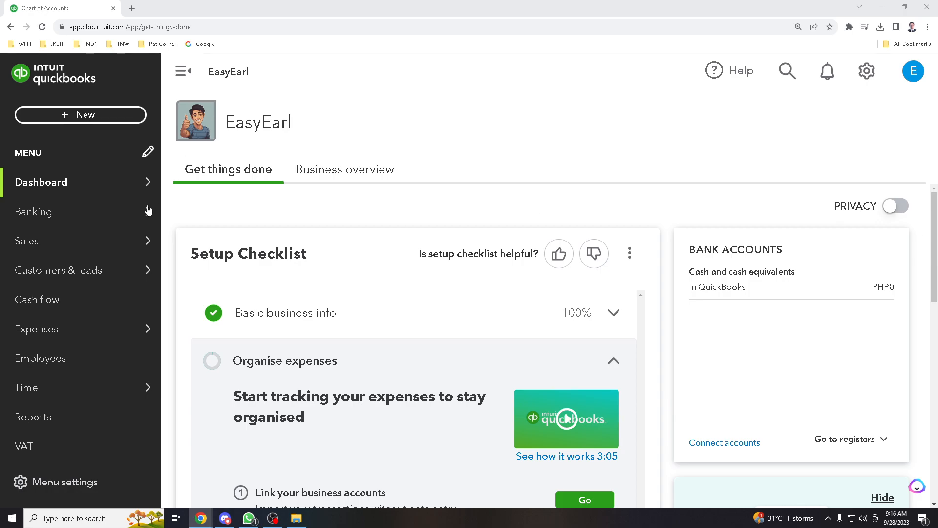
# Look through the dashboard's setup checklist, bank accounts and quick actions.
pyautogui.scroll(-1, 168, 210)
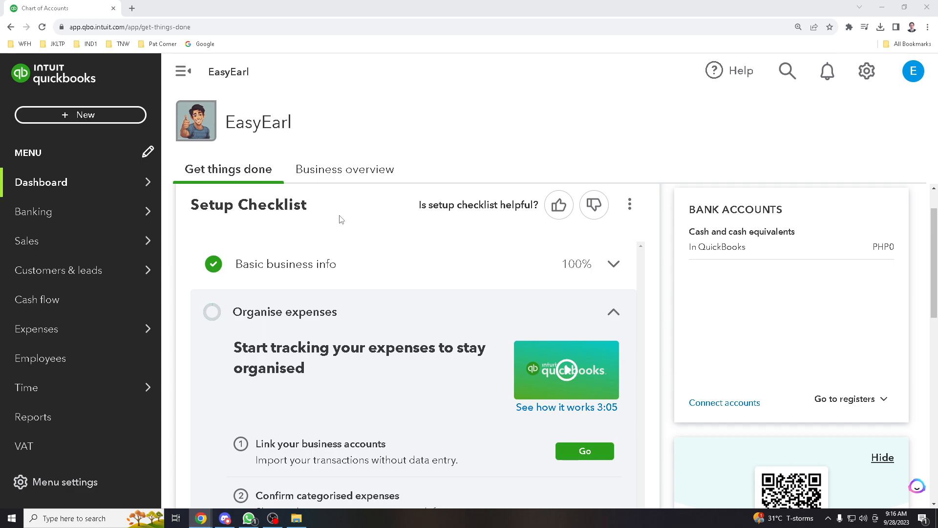
pyautogui.scroll(-2, 345, 212)
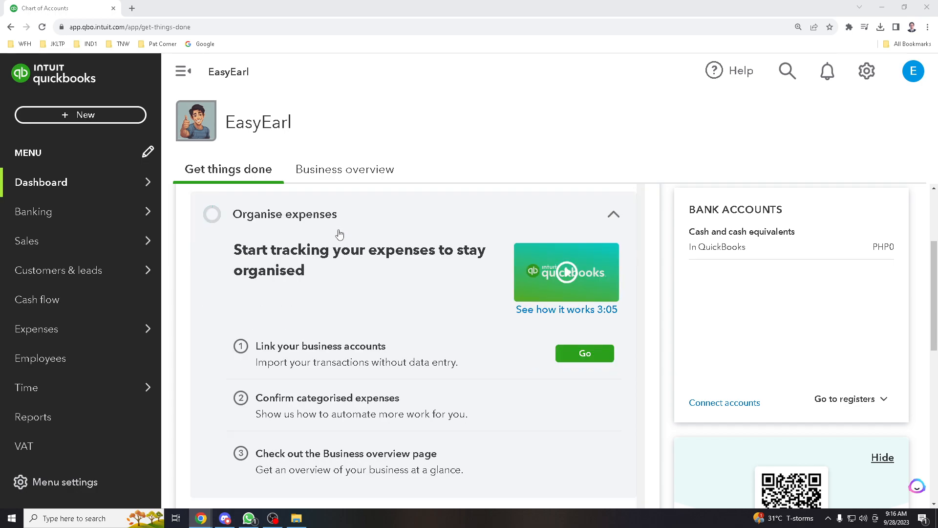
pyautogui.scroll(-4, 339, 234)
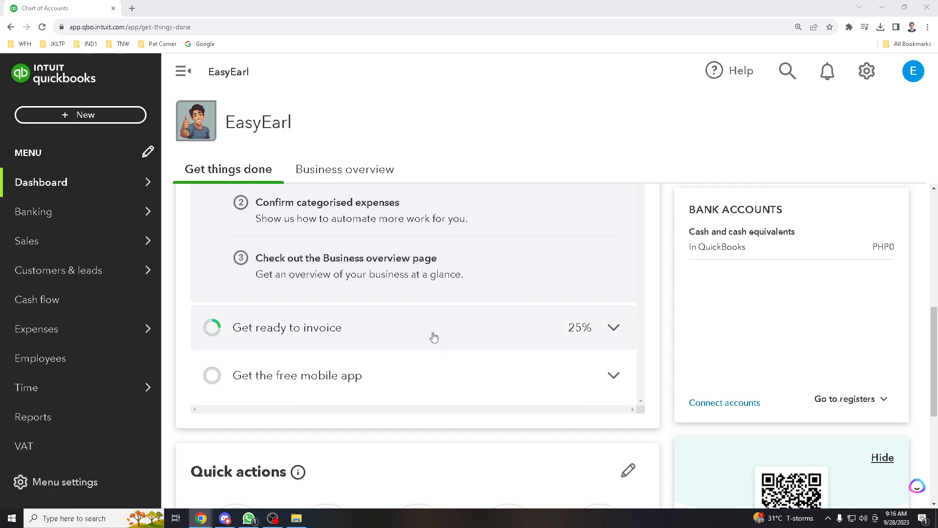
pyautogui.scroll(-4, 412, 341)
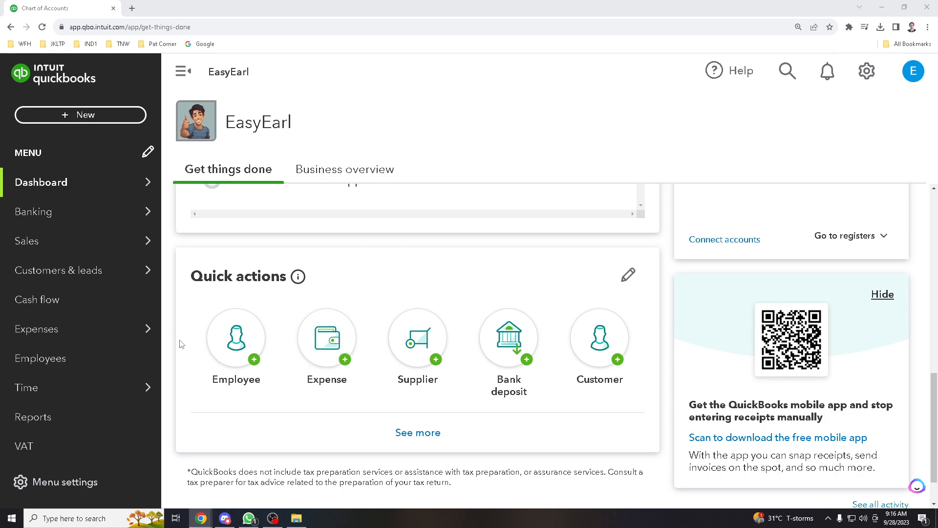
pyautogui.scroll(-1, 190, 347)
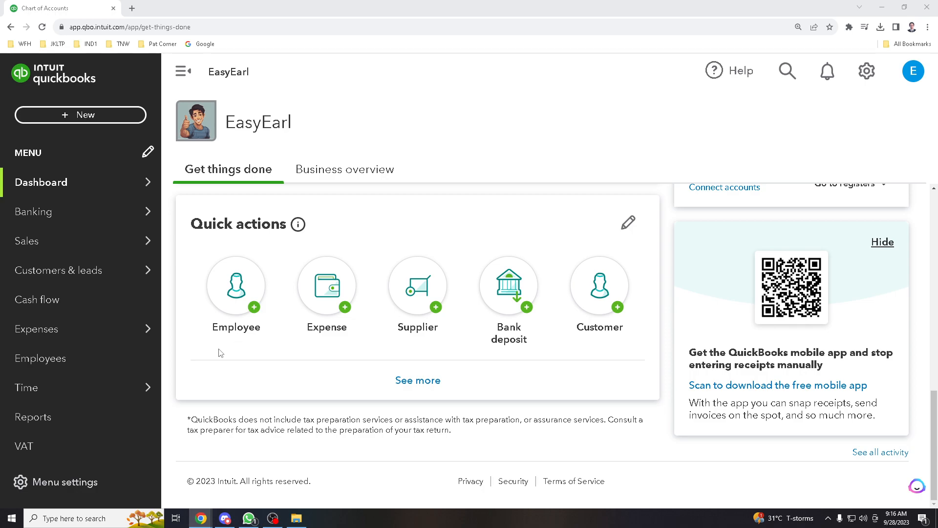
pyautogui.scroll(-4, 103, 329)
pyautogui.scroll(4, 103, 328)
pyautogui.moveTo(272, 317)
pyautogui.scroll(3, 273, 318)
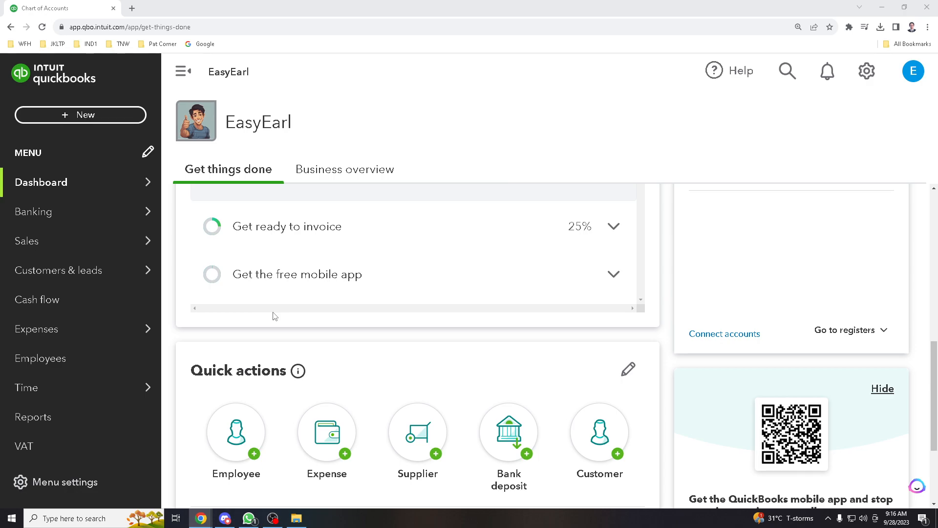
pyautogui.scroll(-1, 274, 316)
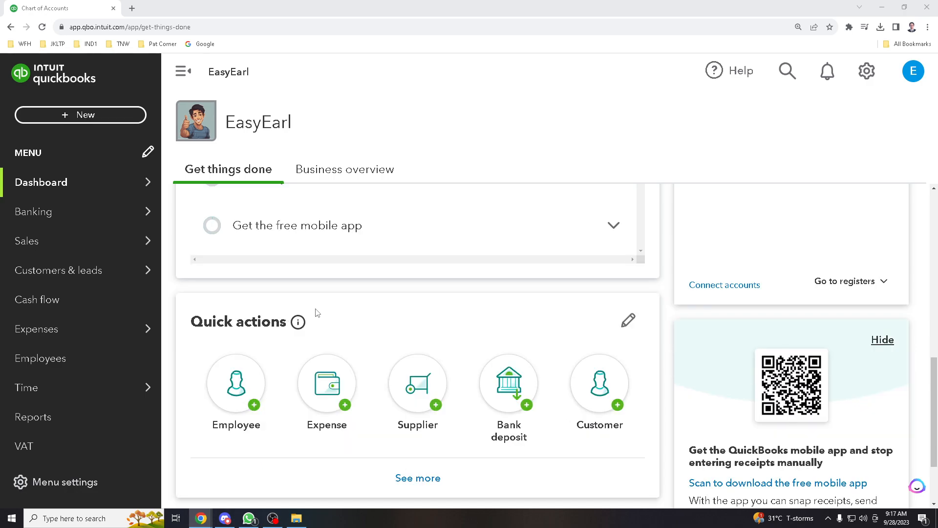
pyautogui.scroll(-2, 317, 313)
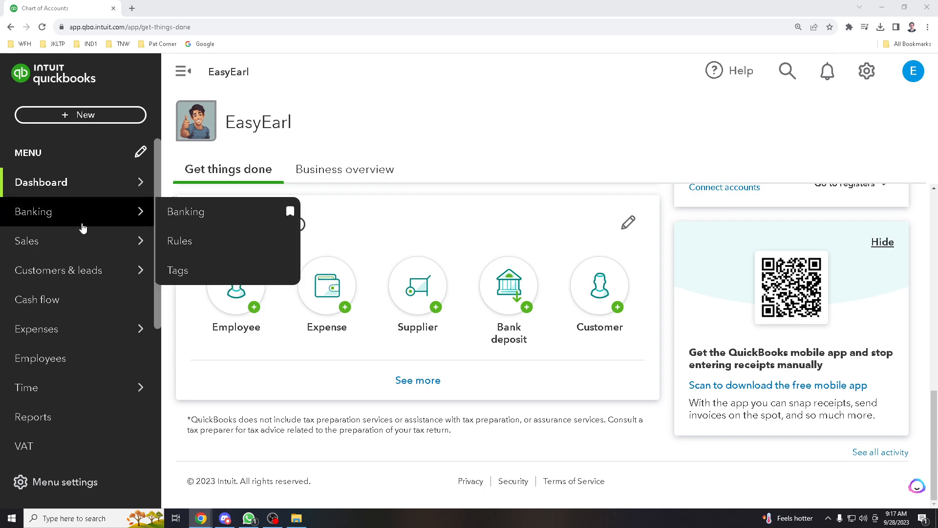
# Open the Chart of Accounts in the Accounting section and look over its account list.
pyautogui.scroll(-3, 90, 271)
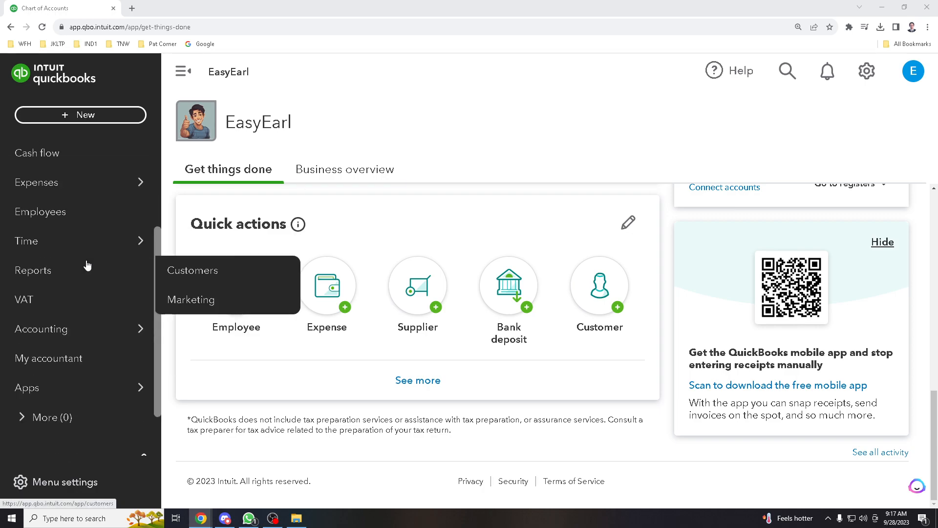
pyautogui.moveTo(81, 337)
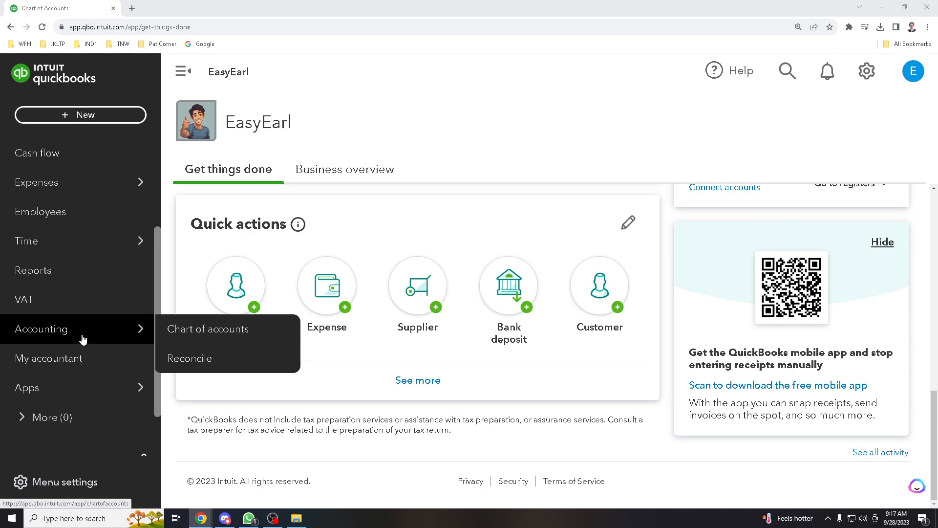
pyautogui.click(191, 335)
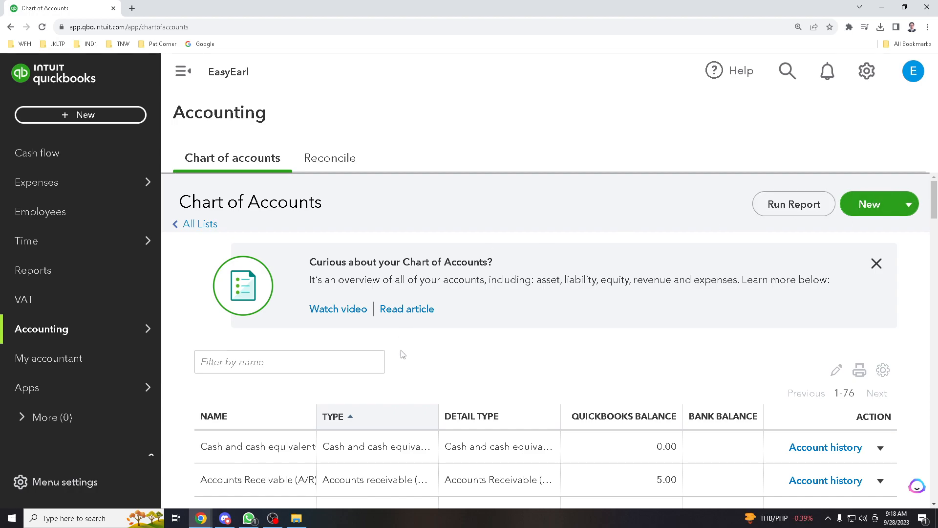
pyautogui.scroll(-2, 386, 353)
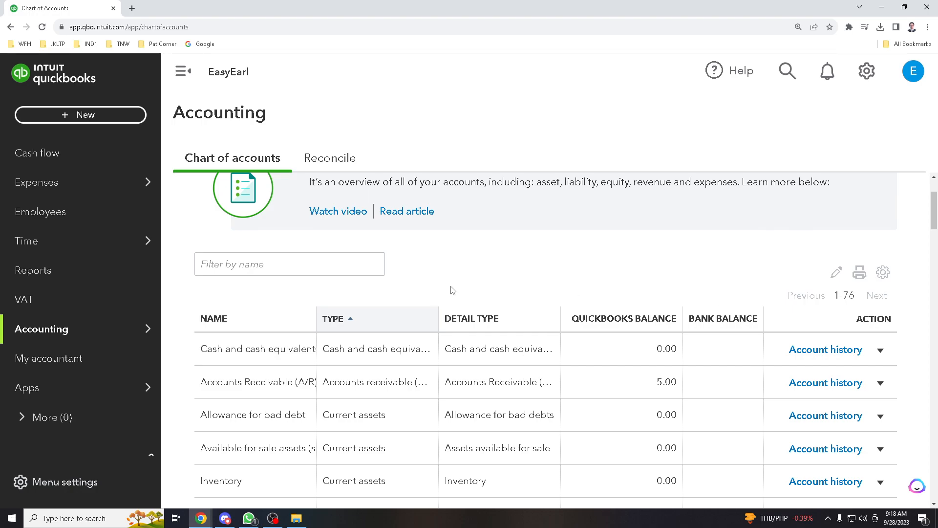
pyautogui.scroll(-1, 610, 269)
pyautogui.scroll(3, 772, 259)
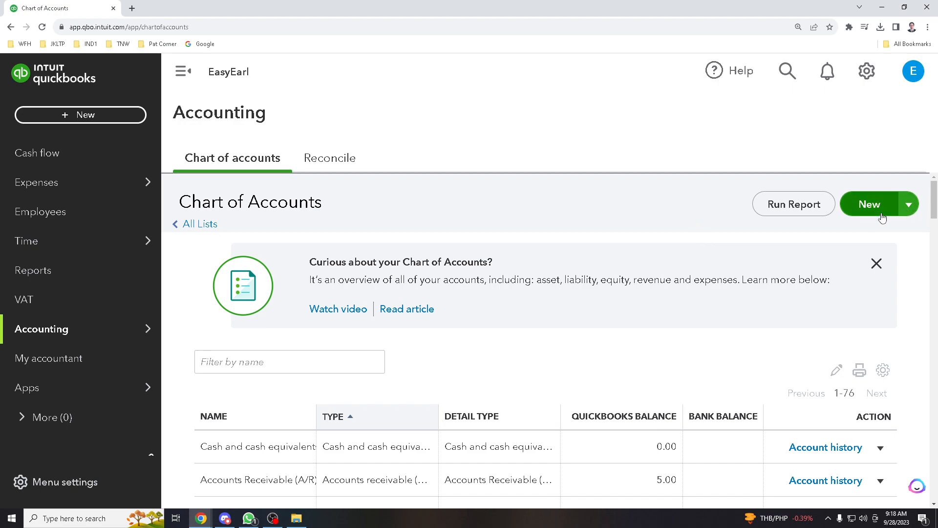
# Start a new account with account type Other expense and detail type Other Expense.
pyautogui.click(907, 205)
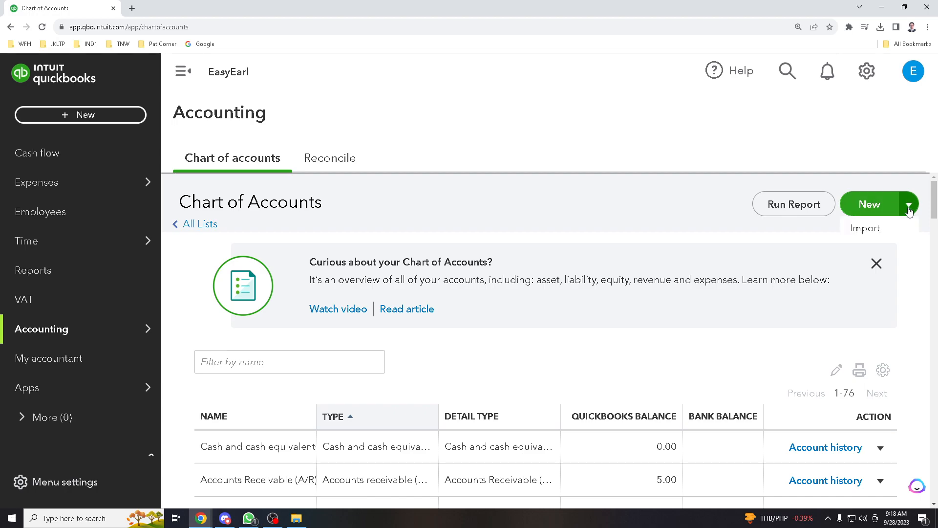
pyautogui.click(878, 206)
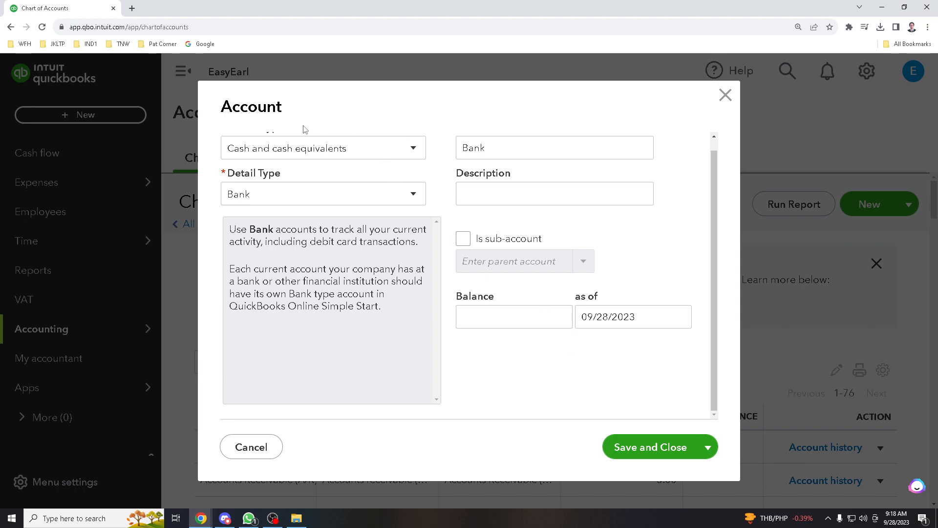
pyautogui.click(408, 159)
pyautogui.click(429, 125)
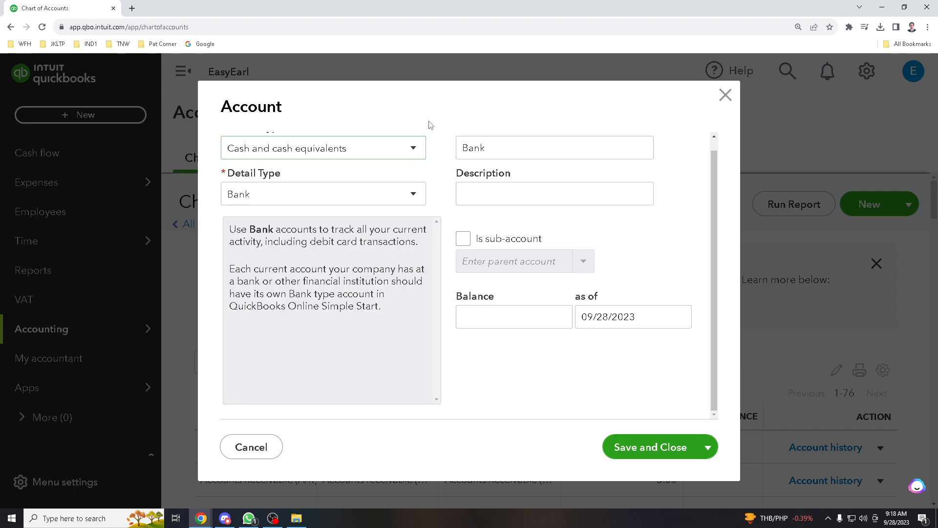
pyautogui.click(418, 153)
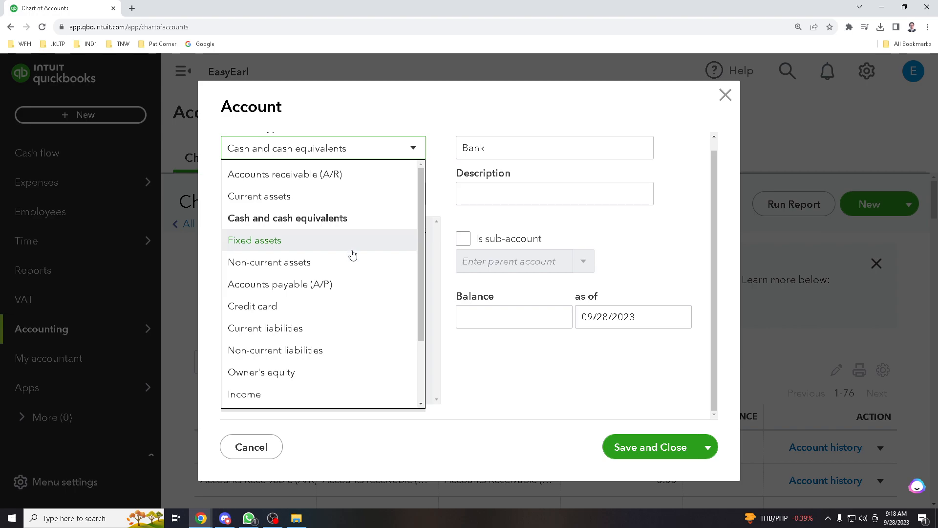
pyautogui.scroll(-2, 349, 254)
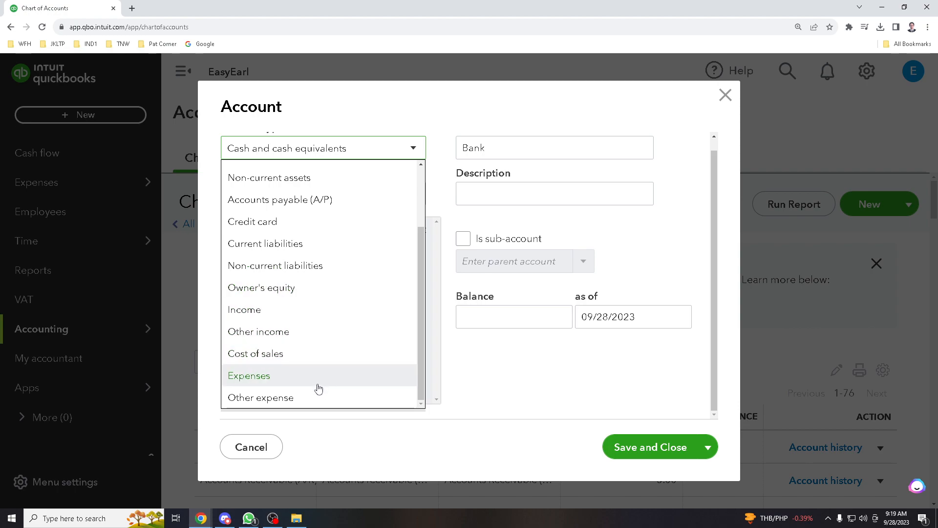
pyautogui.click(310, 401)
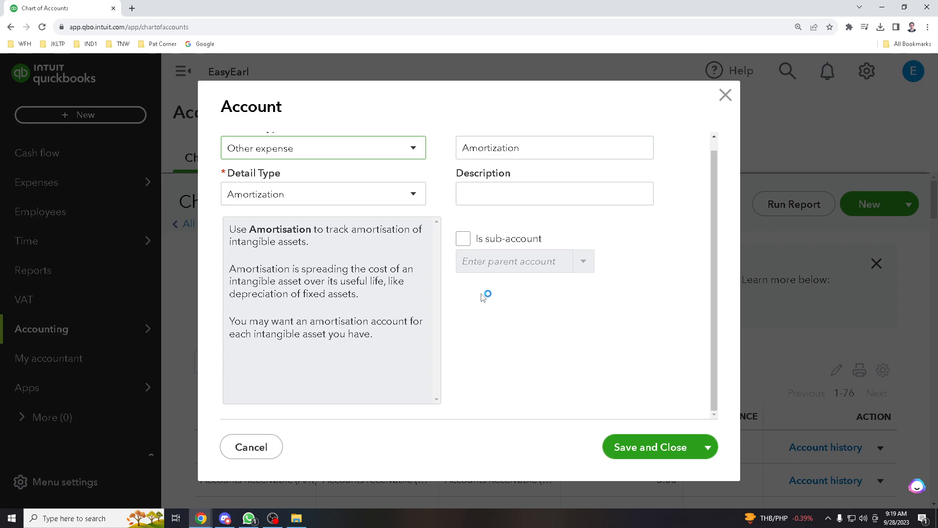
pyautogui.click(420, 197)
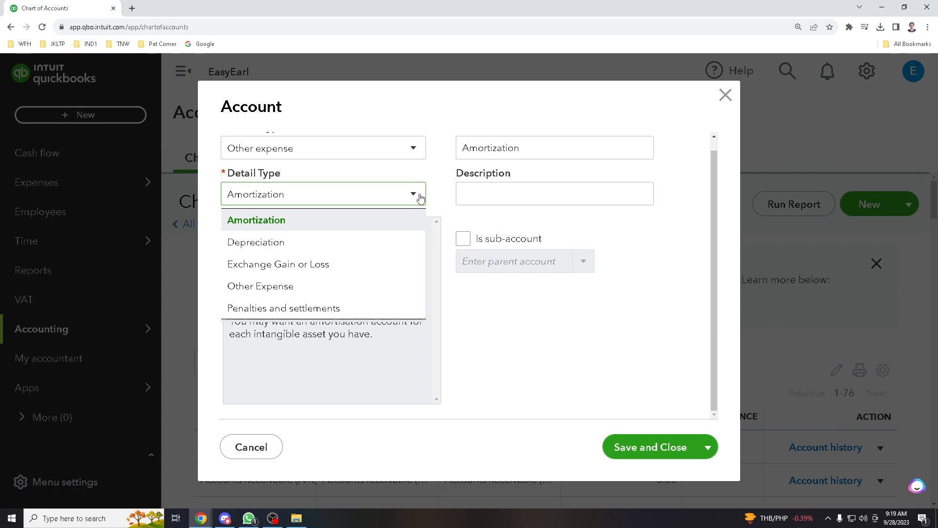
pyautogui.click(365, 286)
# Name the new account "Tutorial Training Purposes" and enter the description "creating categories in QuickBooks Online".
pyautogui.click(512, 147)
pyautogui.tripleClick(538, 148)
pyautogui.moveTo(548, 148); pyautogui.dragTo(458, 142)
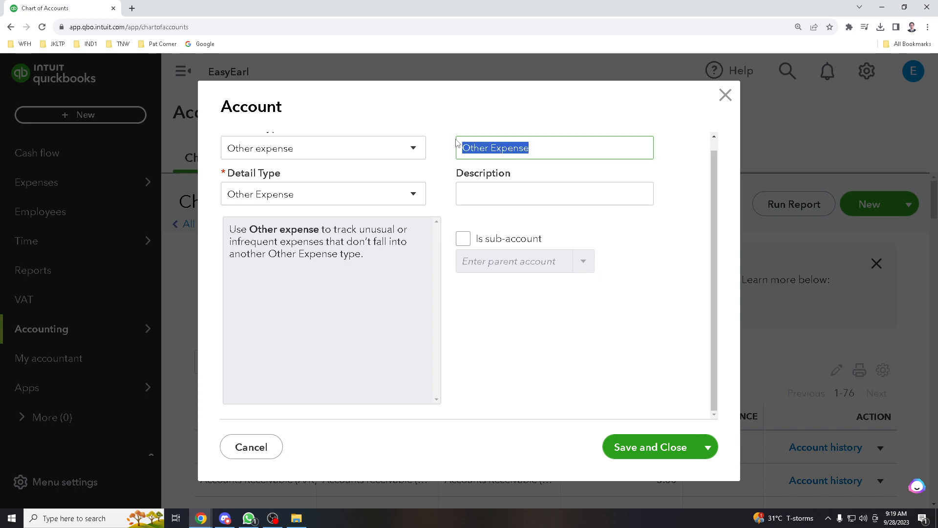
pyautogui.write('Tutorial')
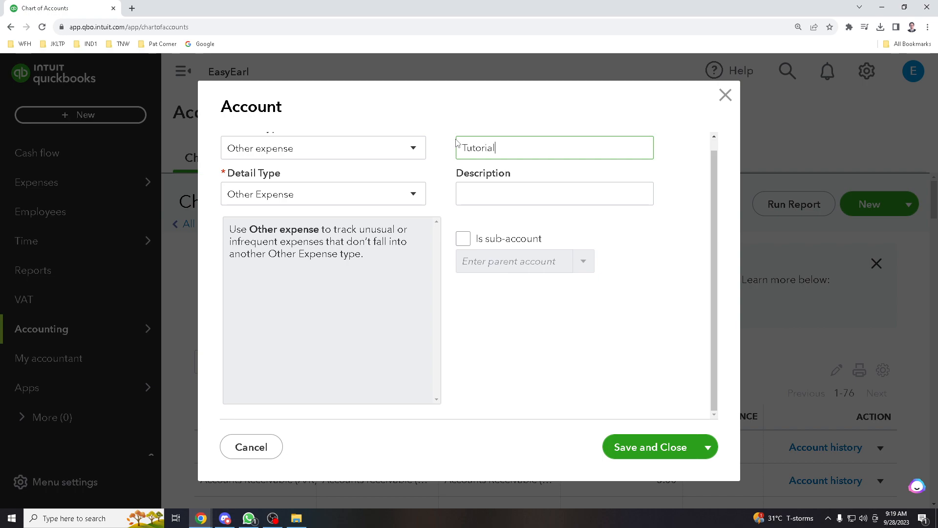
pyautogui.write(' Training')
pyautogui.write('Purposes')
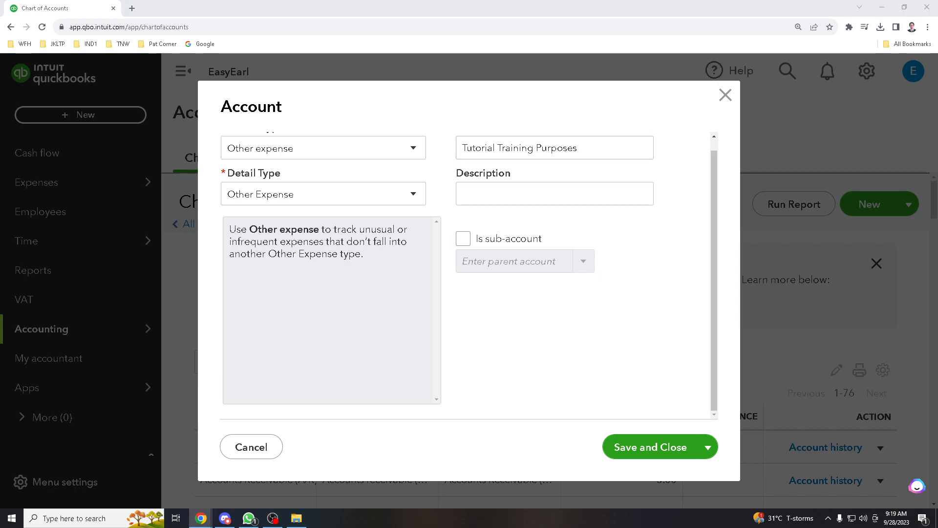
pyautogui.click(514, 190)
pyautogui.write('creating categories in QuickBooks Online')
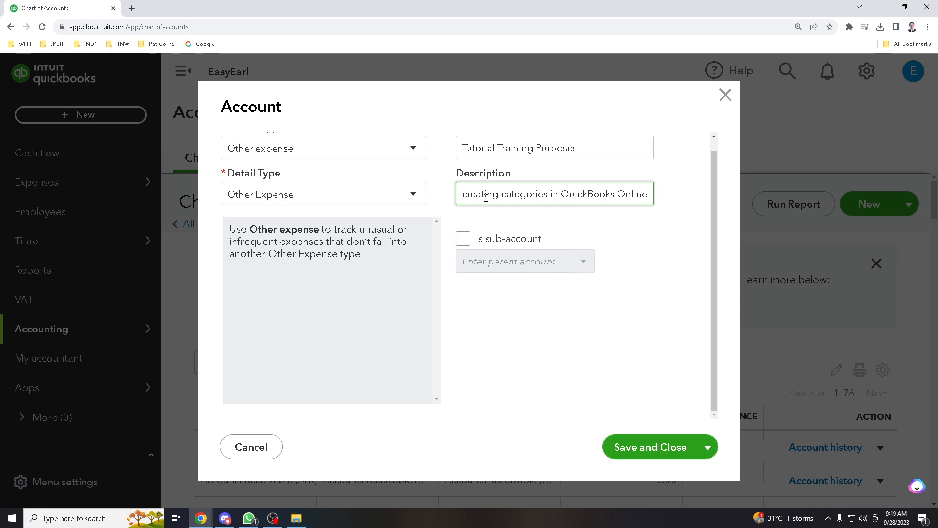
# Save and close the new account without making it a sub-account.
pyautogui.click(463, 238)
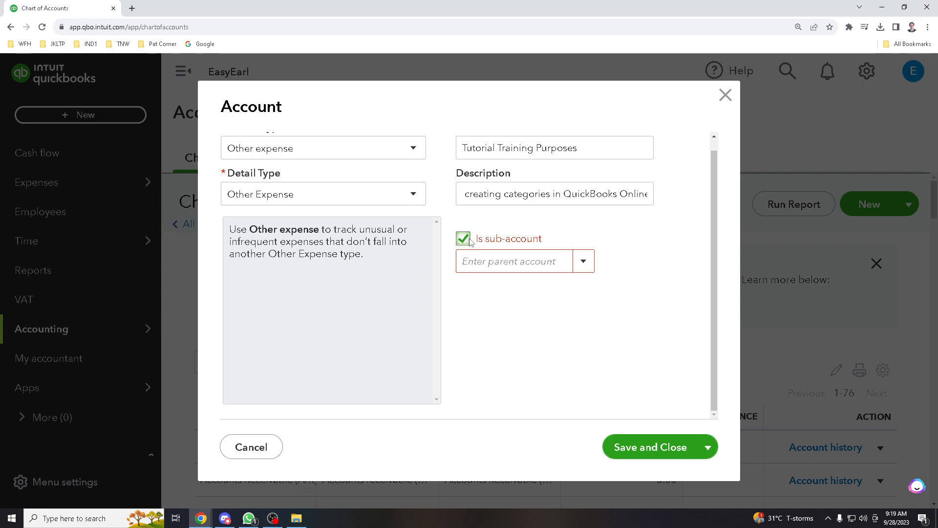
pyautogui.click(468, 239)
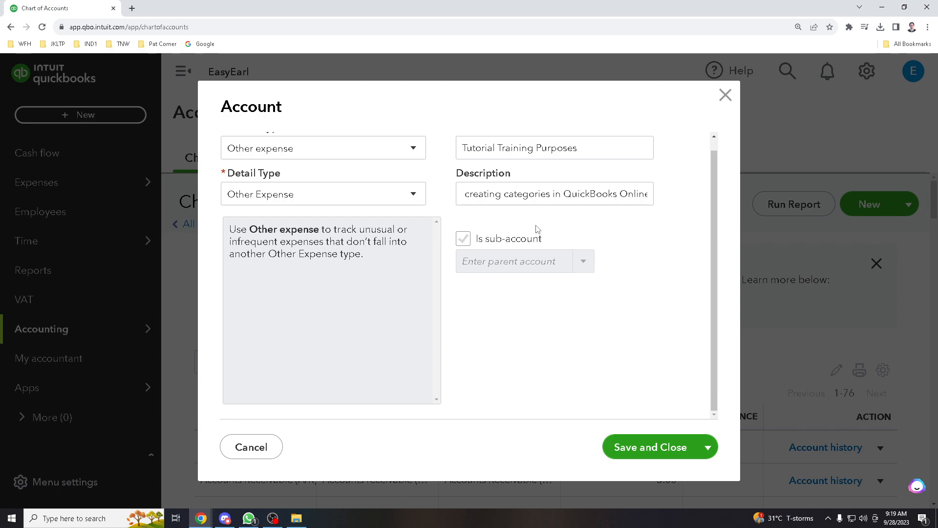
pyautogui.moveTo(371, 262); pyautogui.dragTo(237, 230)
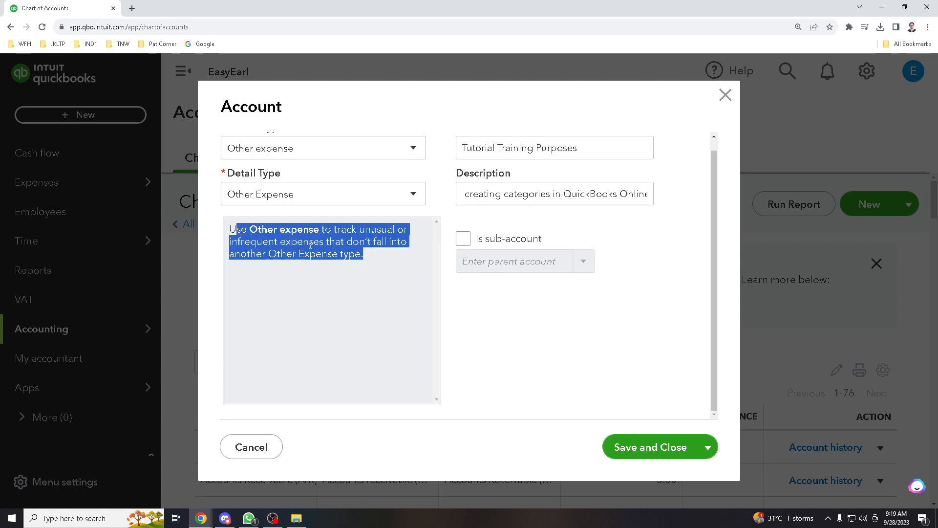
pyautogui.click(373, 278)
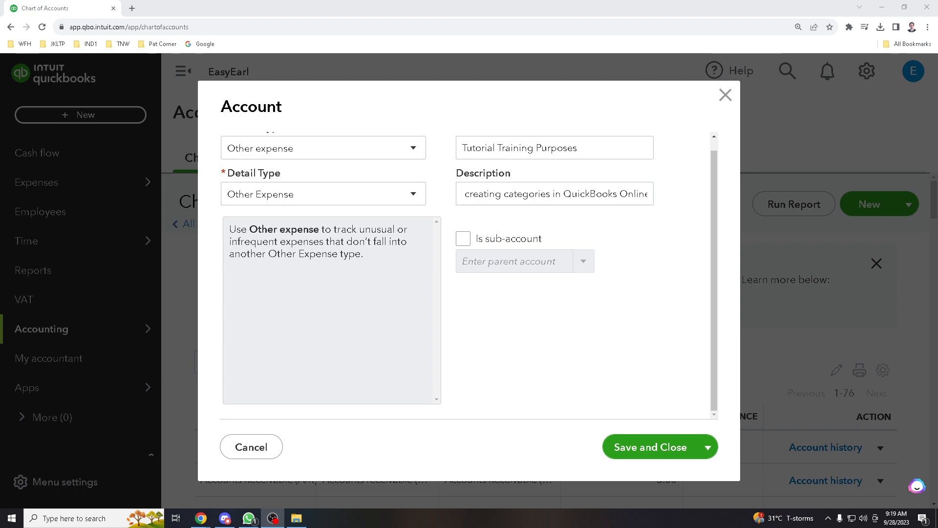
pyautogui.click(561, 324)
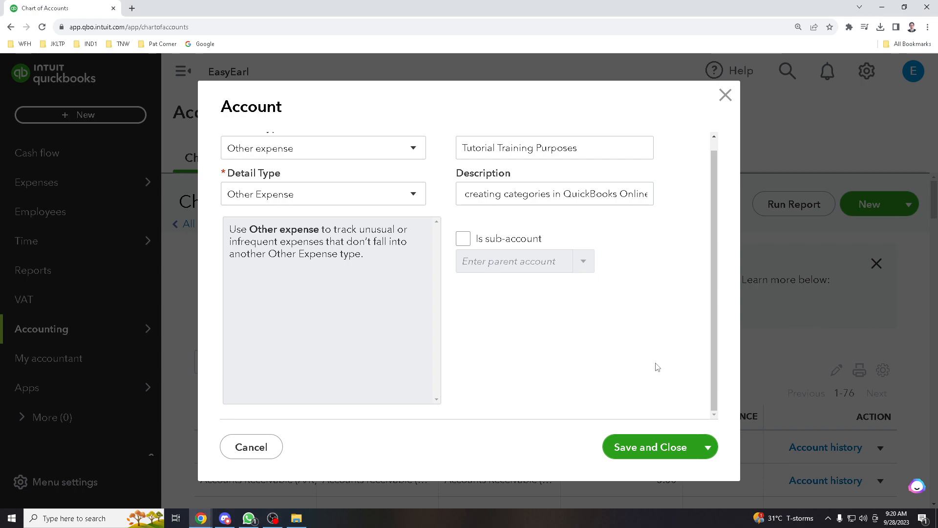
pyautogui.click(684, 448)
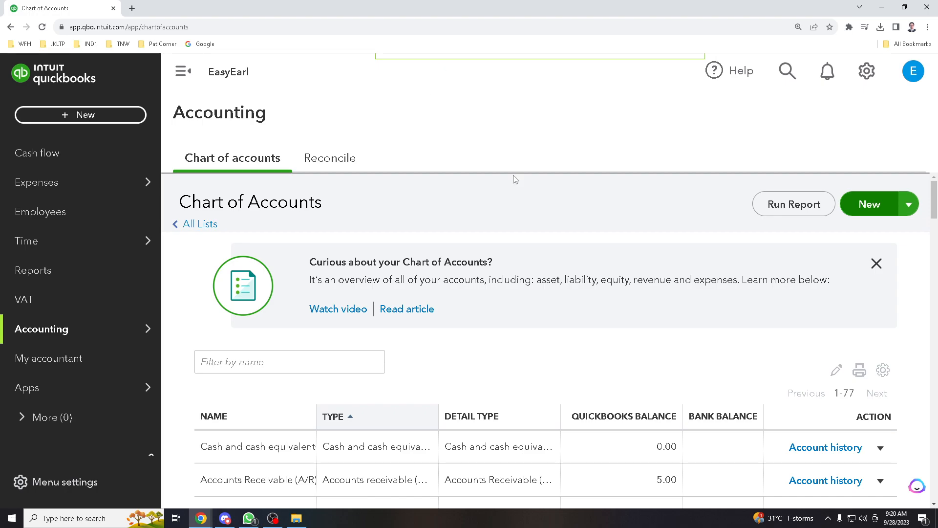
# Filter the chart of accounts by the name "Training" and run the report for the Tutorial Training Purposes account.
pyautogui.scroll(-3, 514, 183)
pyautogui.click(329, 217)
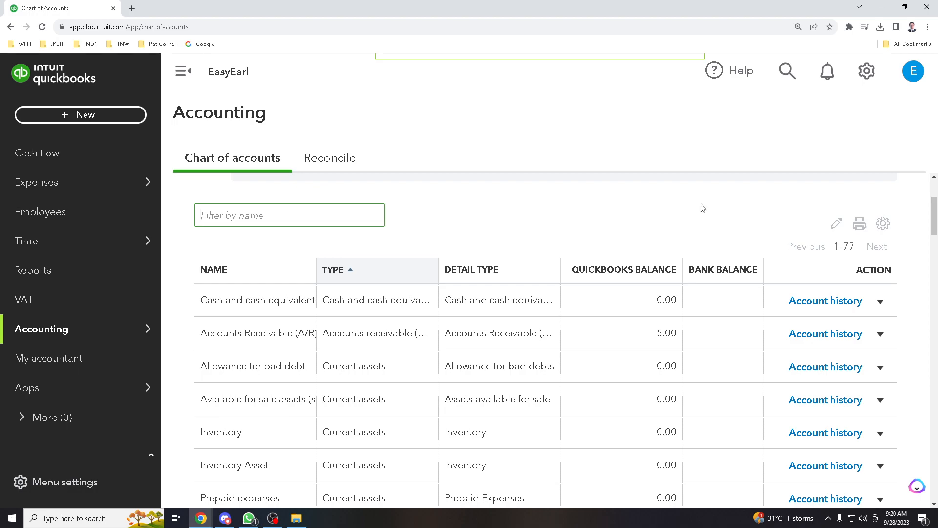
pyautogui.click(351, 216)
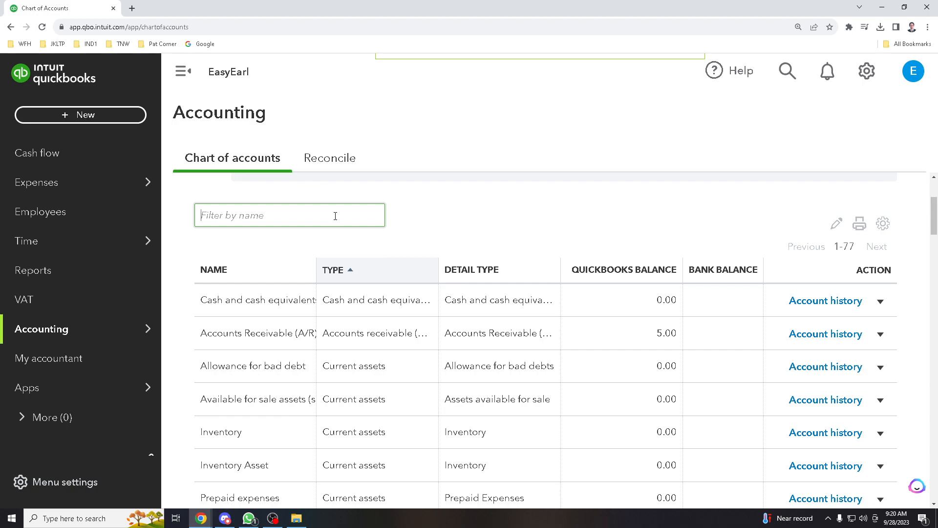
pyautogui.write('Training')
pyautogui.scroll(-1, 407, 369)
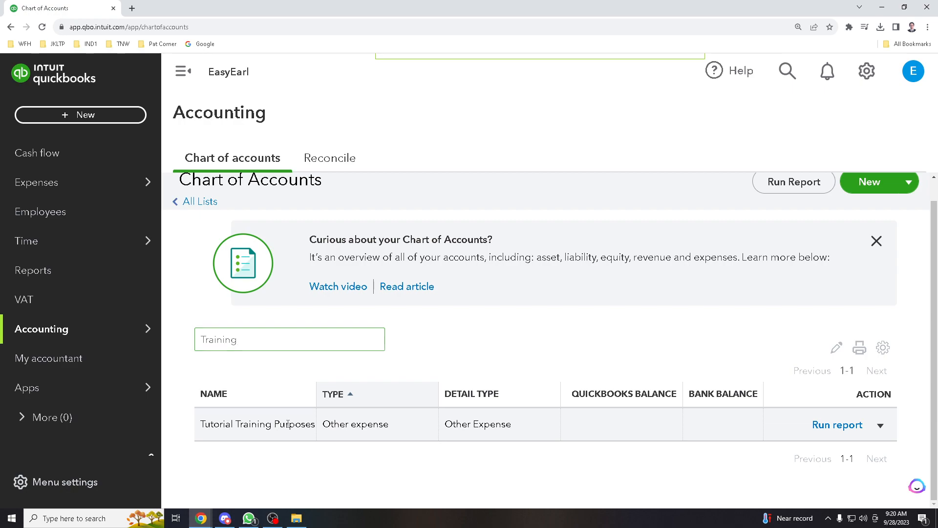
pyautogui.click(837, 425)
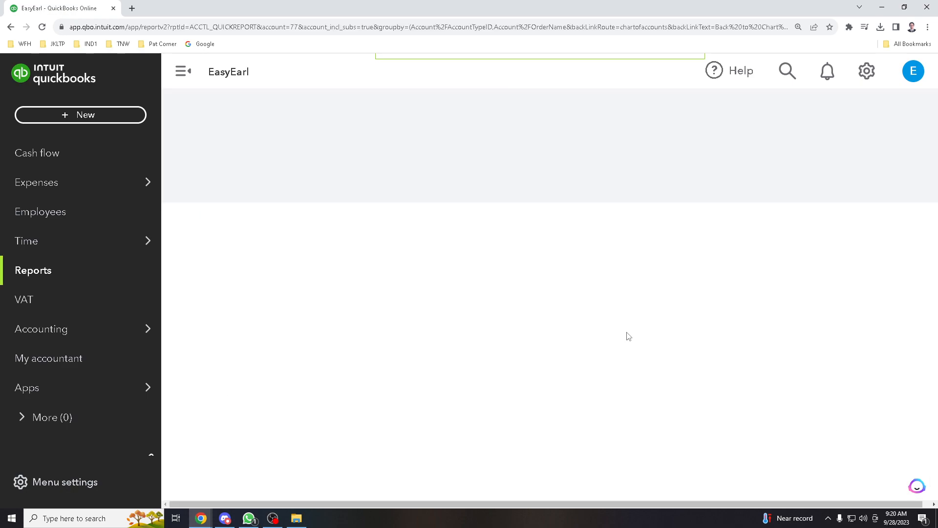